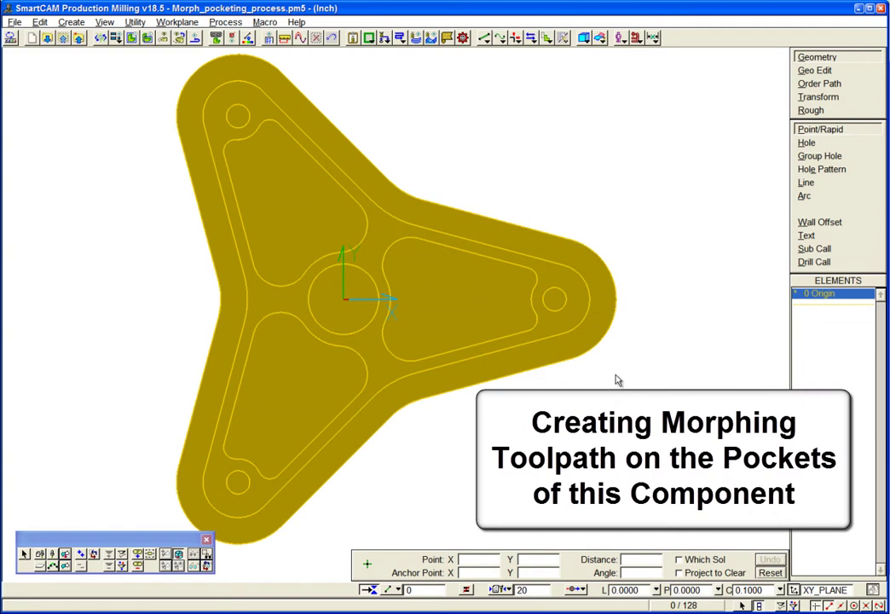
Step: Set up a Morph pocket roughing path with 0.5 width of cut on the part's outline
left_click(401, 41)
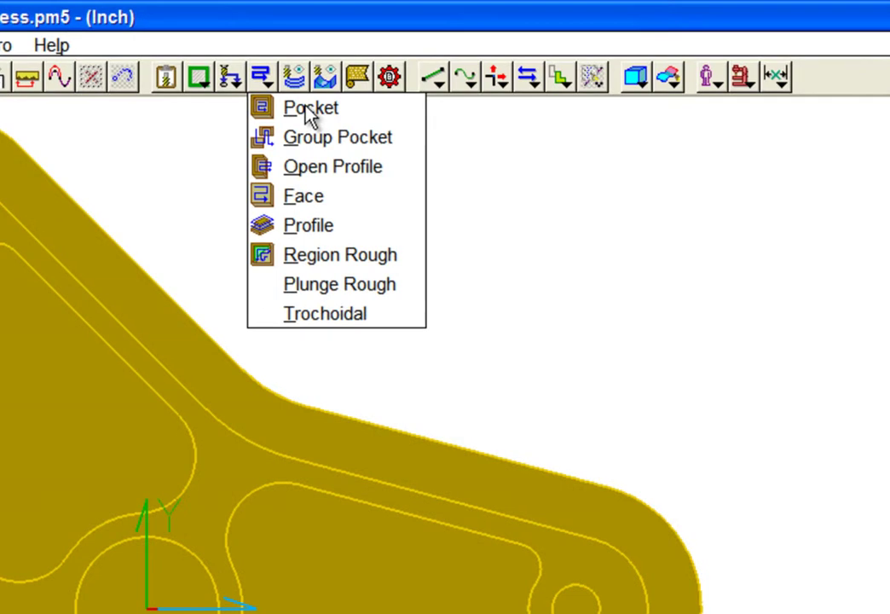
left_click(309, 111)
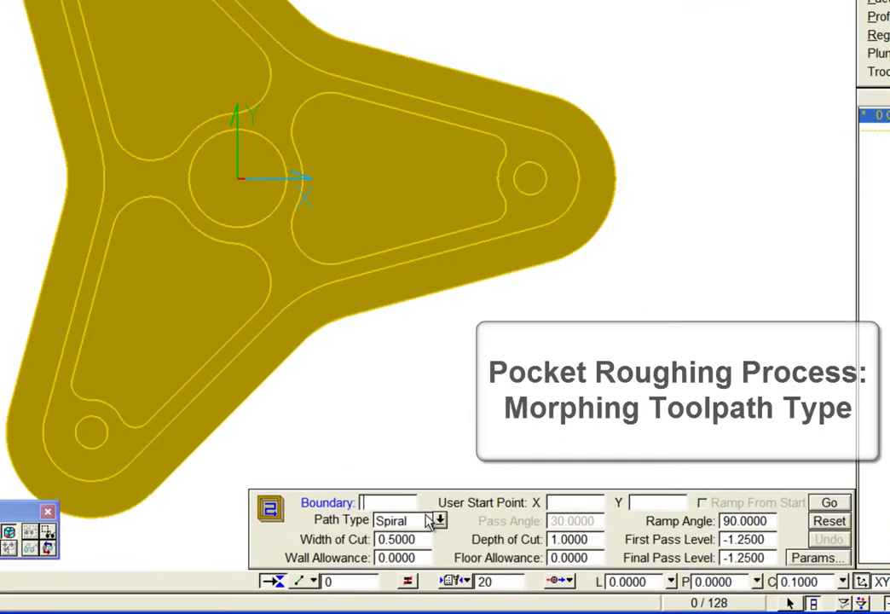
left_click(438, 520)
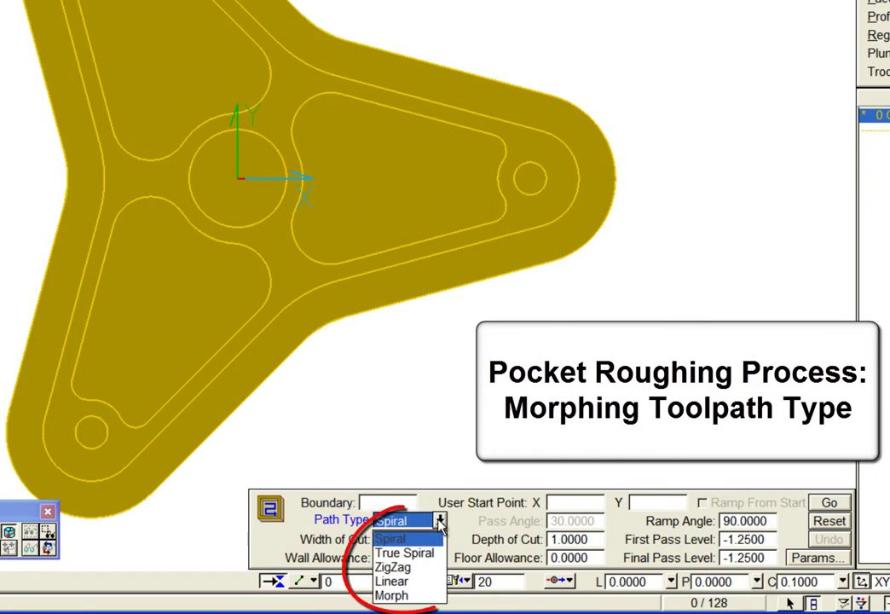
left_click(404, 596)
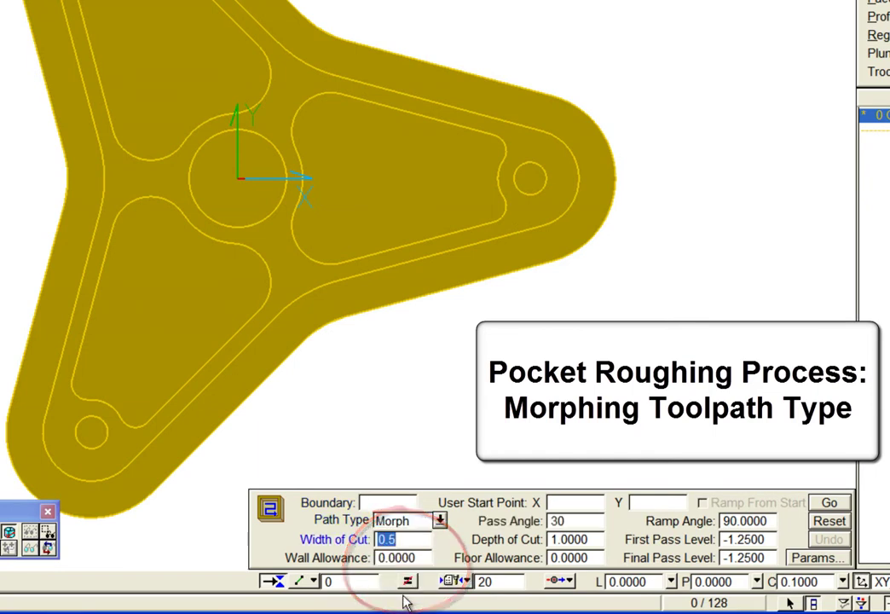
key("Return")
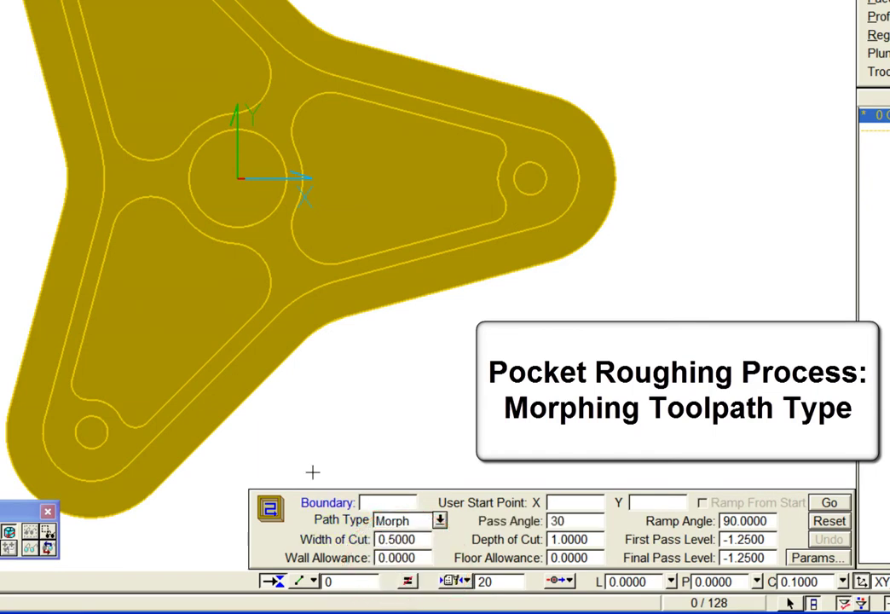
left_click(204, 393)
Step: Set the first and final pass levels to -0.1 and generate the toolpath
left_click(747, 541)
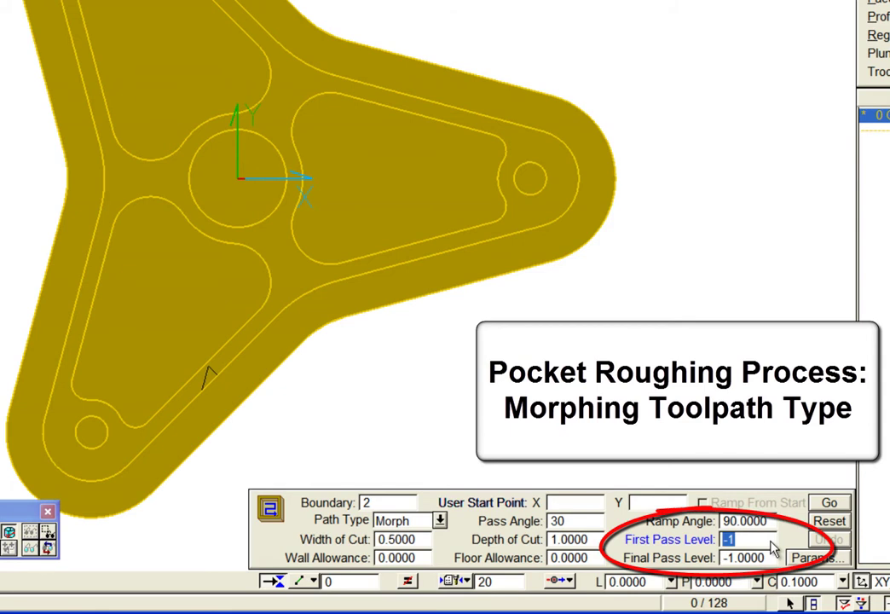
type("-0")
type(".1")
key("Tab")
type("-")
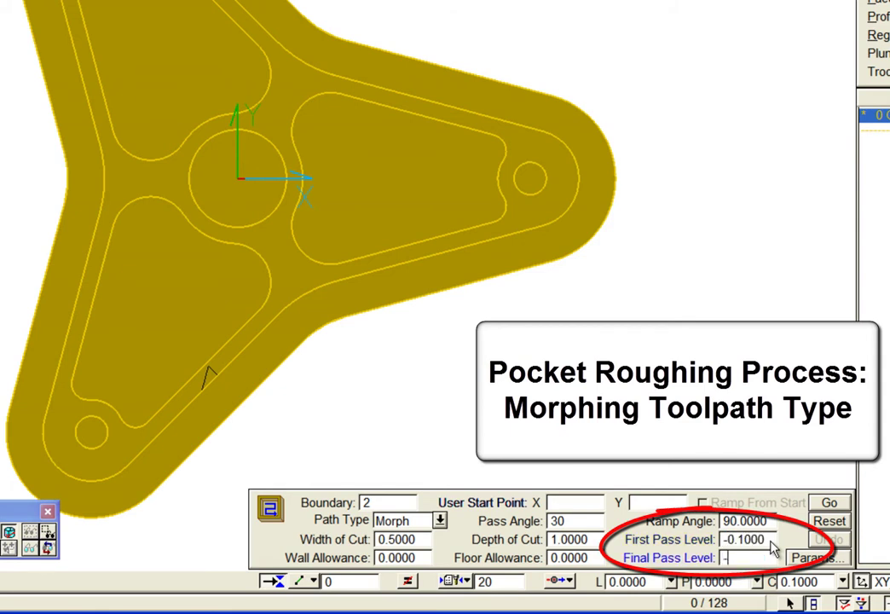
key("Tab")
left_click(829, 504)
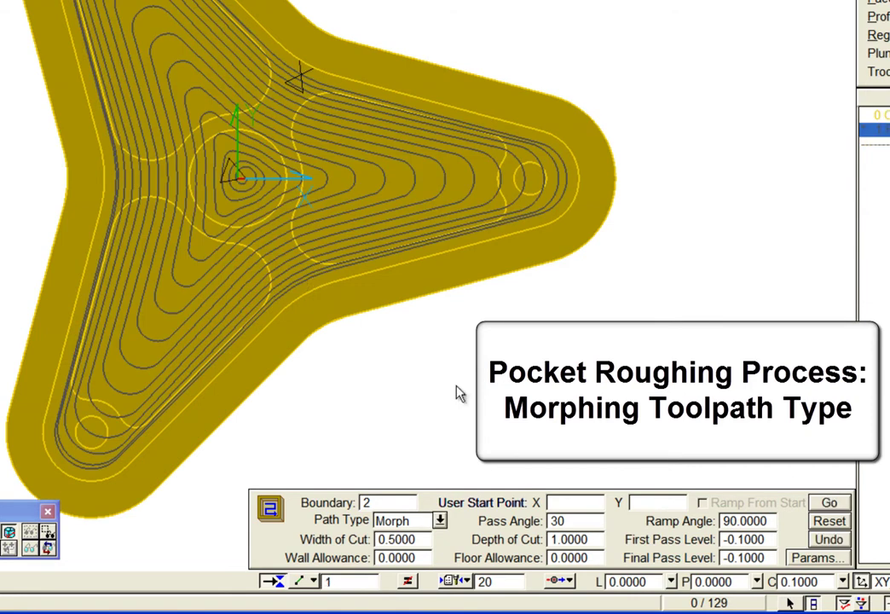
scroll(235, 181, "up", 2)
scroll(357, 193, "up", 3)
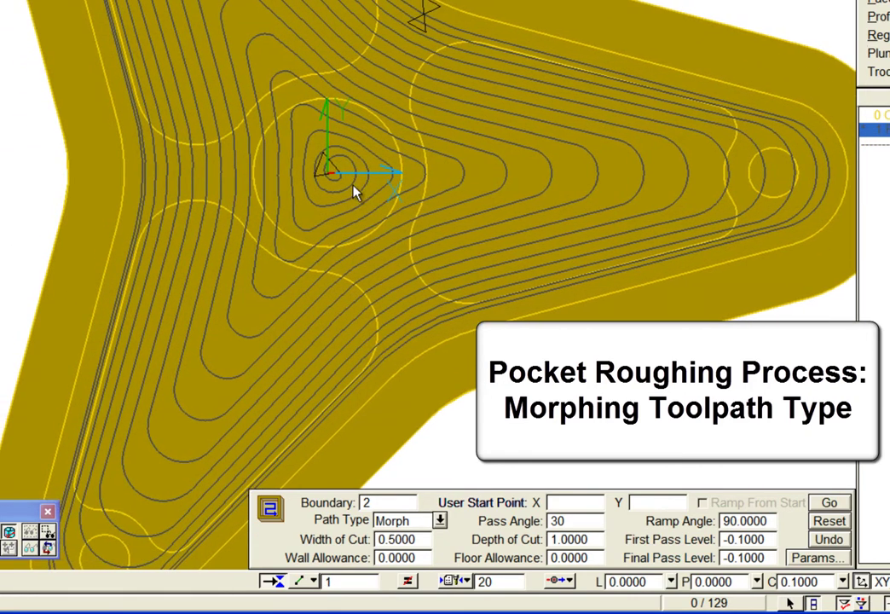
scroll(356, 189, "up", 1)
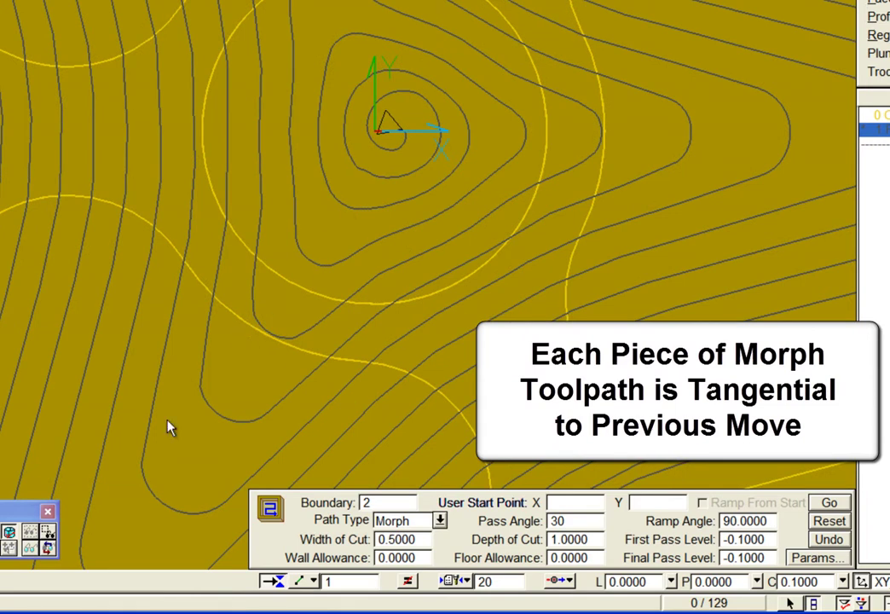
mouse_move(117, 529)
middle_mouse_down()
mouse_move(122, 459)
mouse_move(167, 248)
mouse_move(274, 69)
mouse_move(332, 4)
mouse_move(380, 0)
mouse_move(341, 0)
mouse_move(277, 35)
mouse_move(117, 436)
middle_mouse_up()
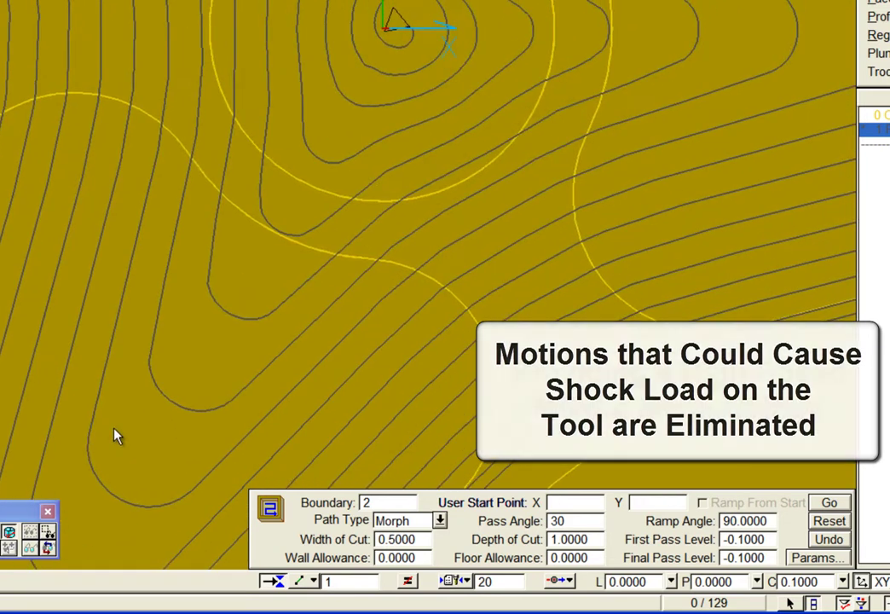
middle_click_drag(333, 224, 290, 337)
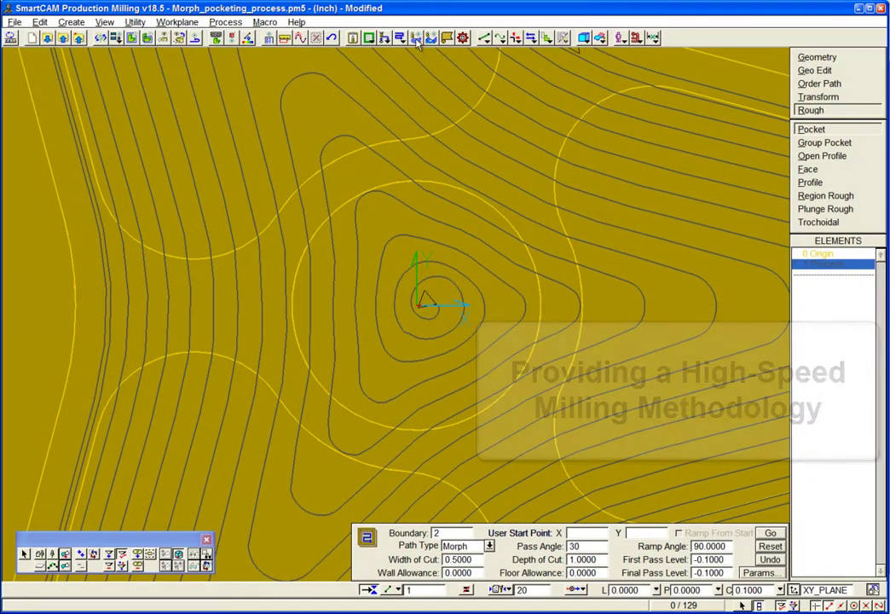
left_click(728, 576)
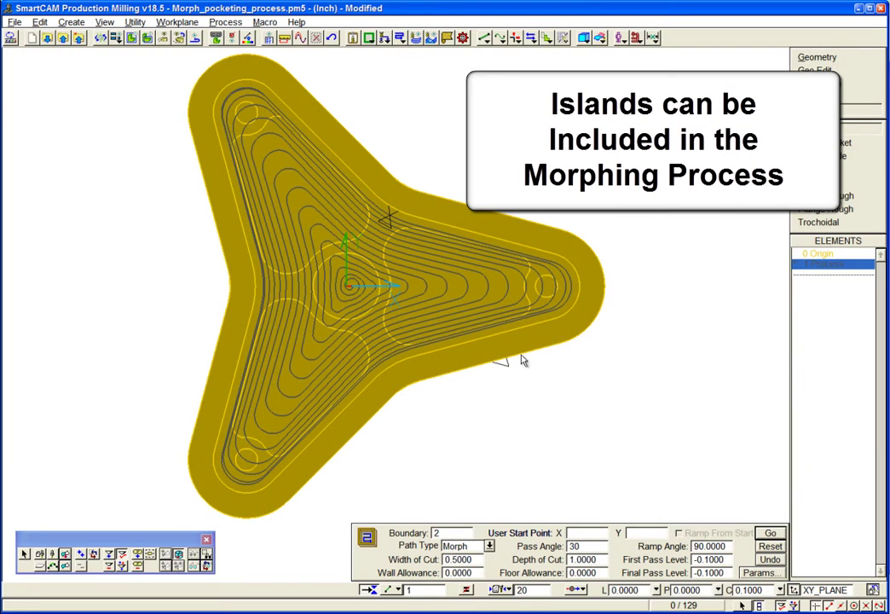
Step: Recall the stored pocketing process from the process container for editing
right_click(454, 308)
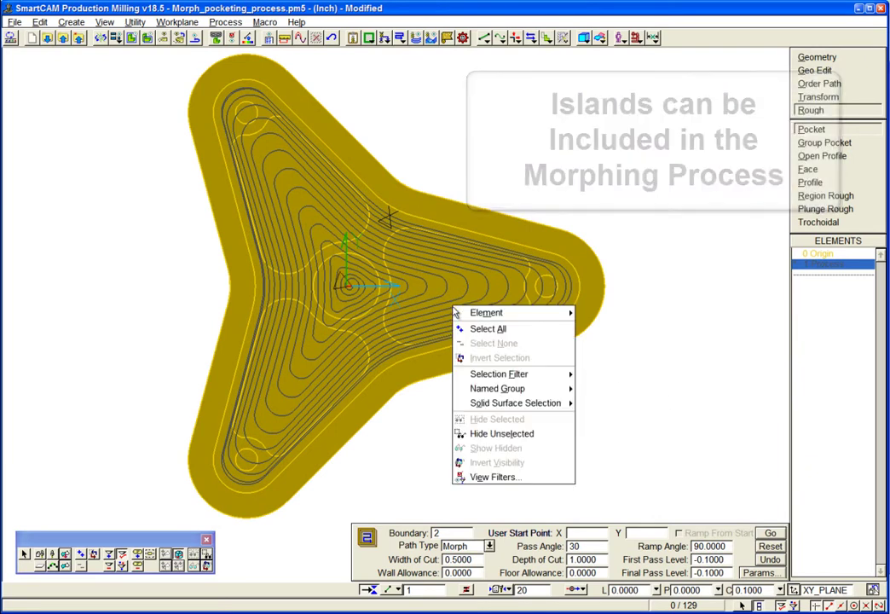
mouse_move(562, 313)
left_click(604, 327)
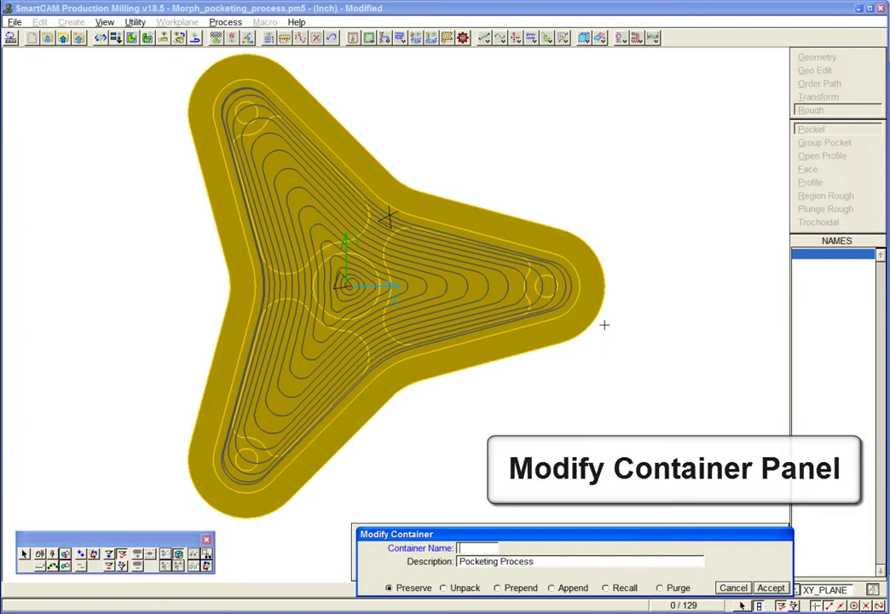
left_click(631, 594)
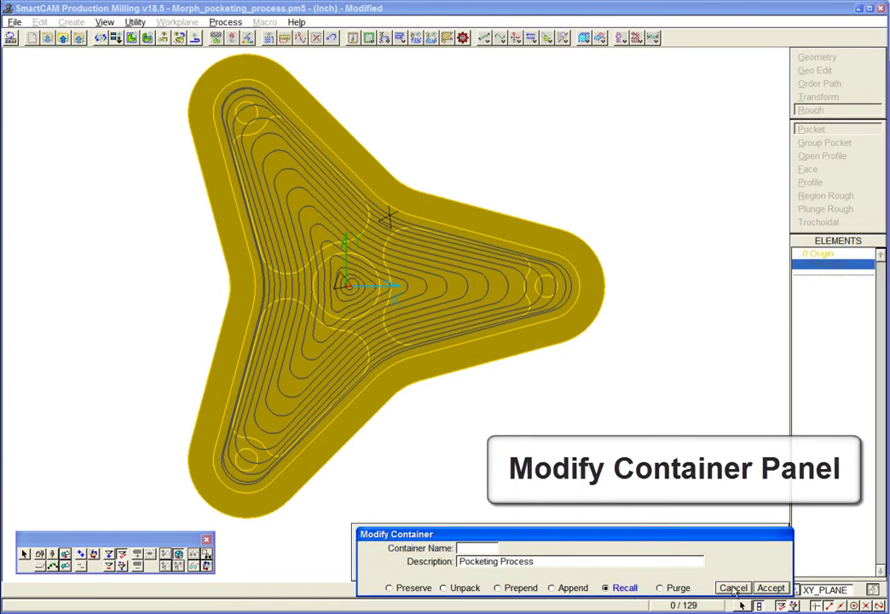
left_click(770, 588)
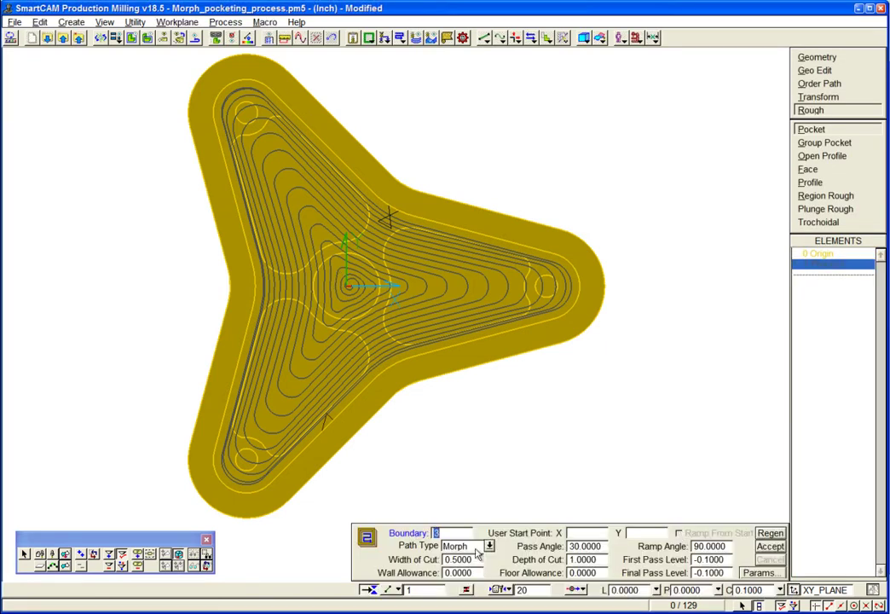
Step: Add the centre circle as an island, regenerate the morph toolpath and accept it
left_click(54, 567)
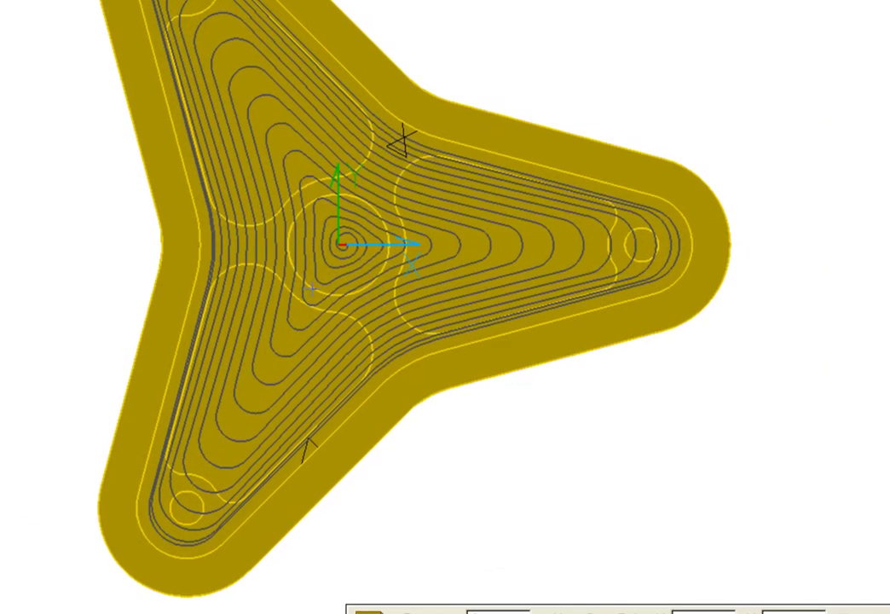
left_click(312, 290)
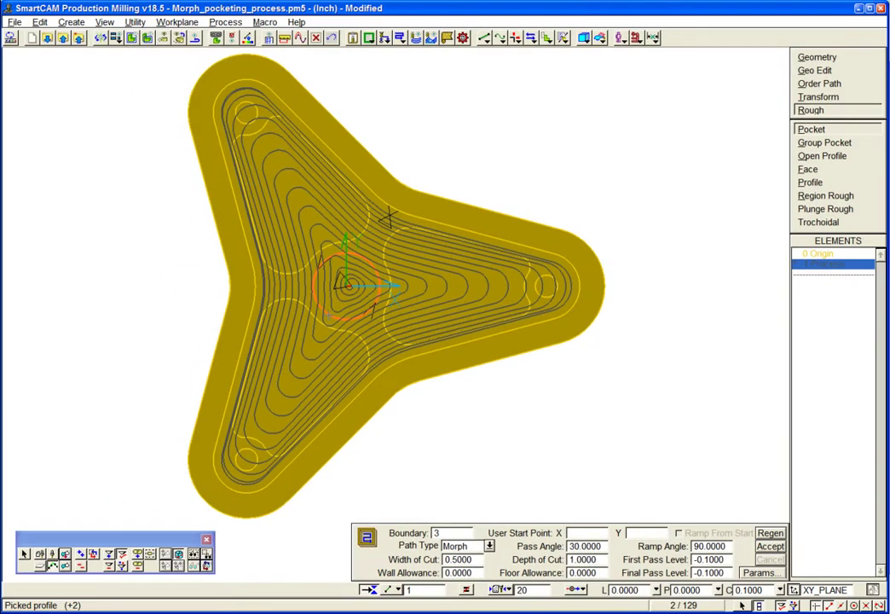
left_click(771, 532)
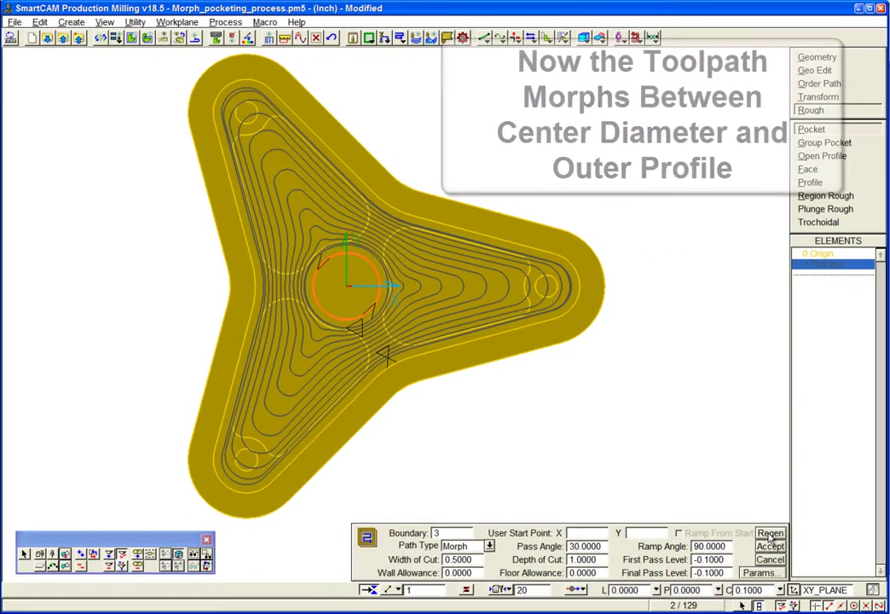
left_click(770, 546)
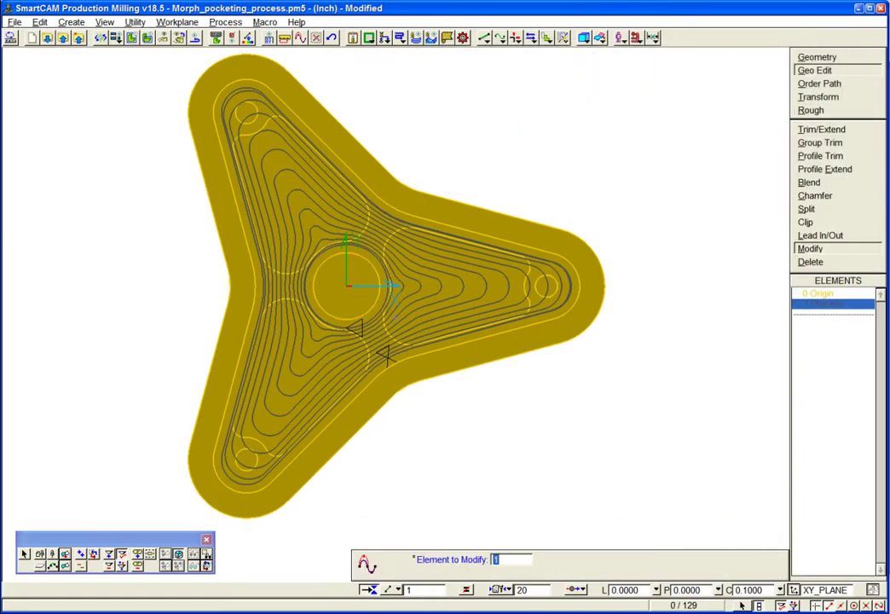
Step: Hide the morph toolpath element, then pan the view toward the upper lobe's pocket
scroll(265, 295, "up", 4)
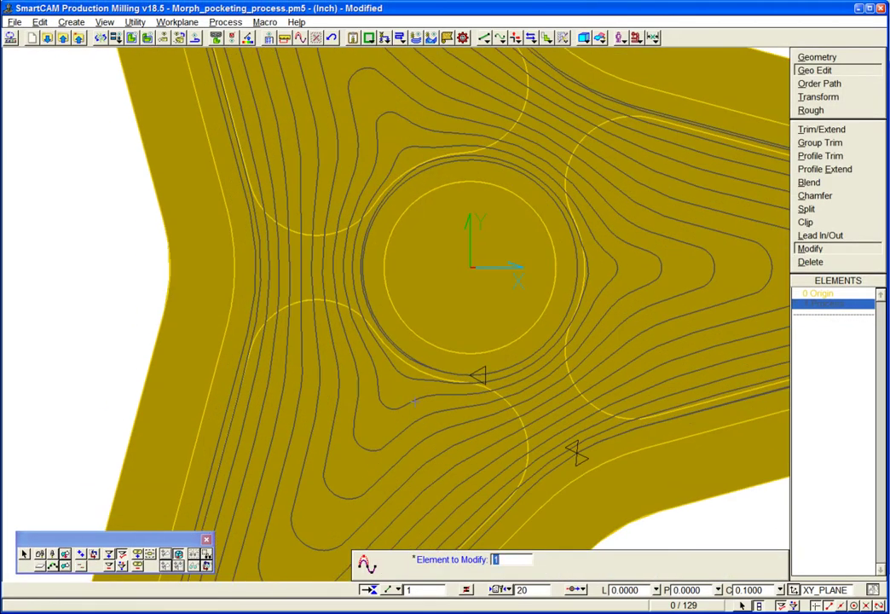
right_click(414, 400)
mouse_move(441, 408)
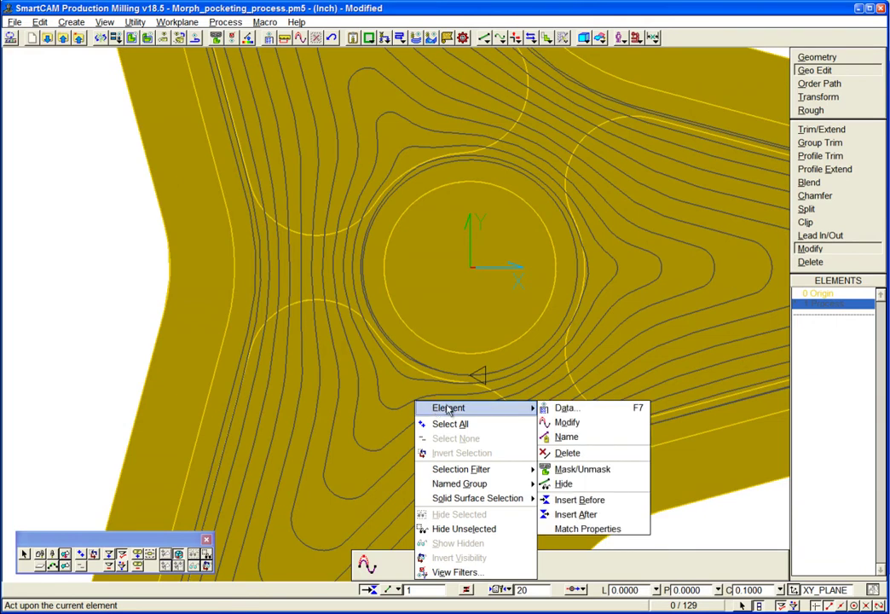
left_click(575, 483)
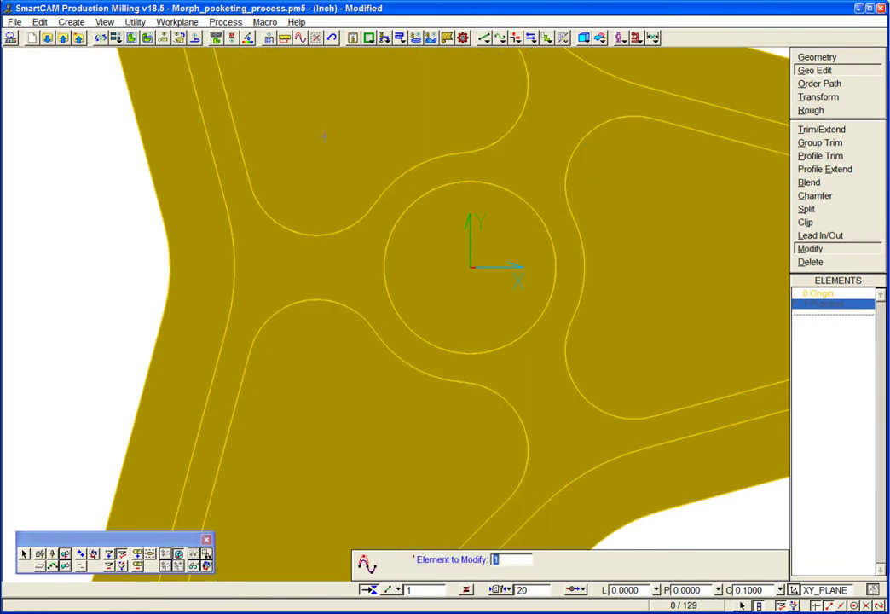
middle_click_drag(324, 134, 378, 405)
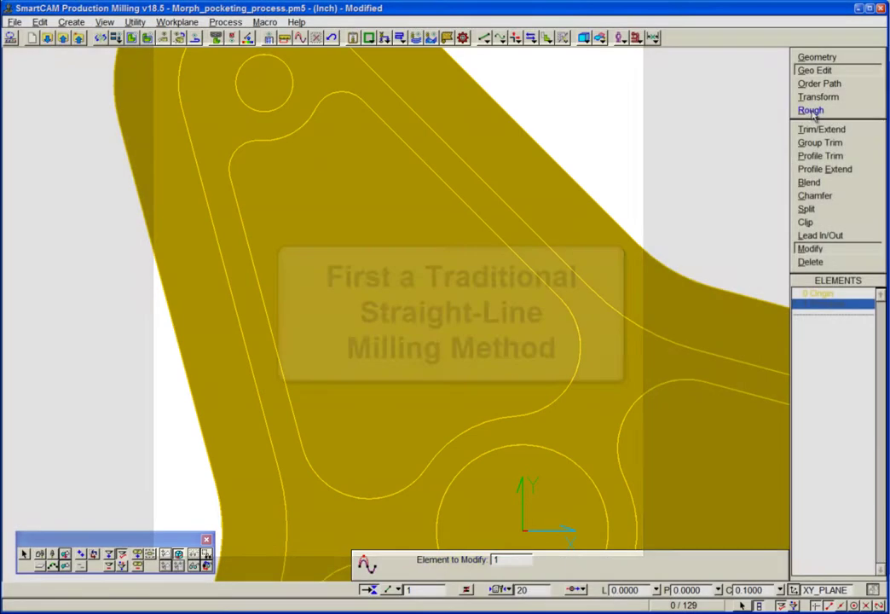
Step: Generate a ZigZag pocket toolpath on the upper lobe outline (boundary 25), then undo it
left_click(811, 111)
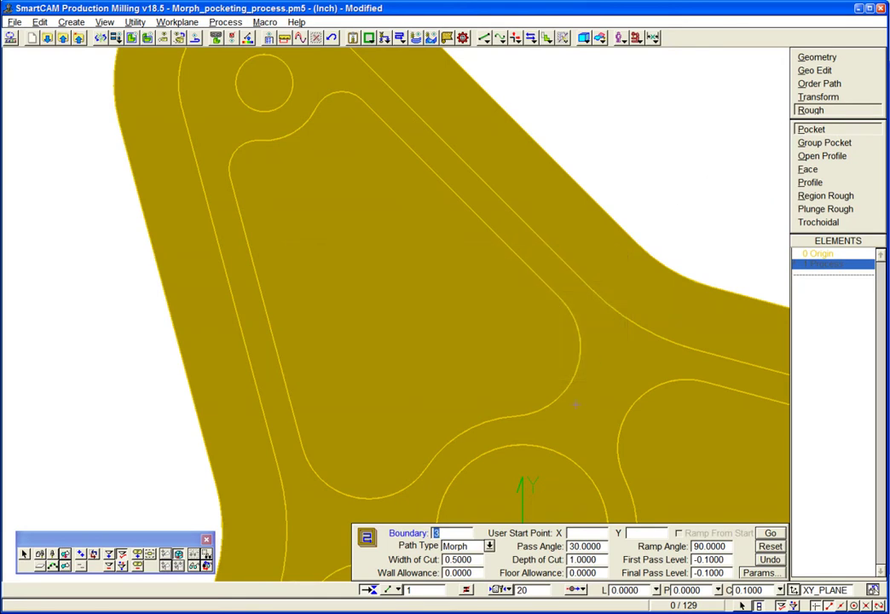
left_click(445, 546)
left_click(456, 586)
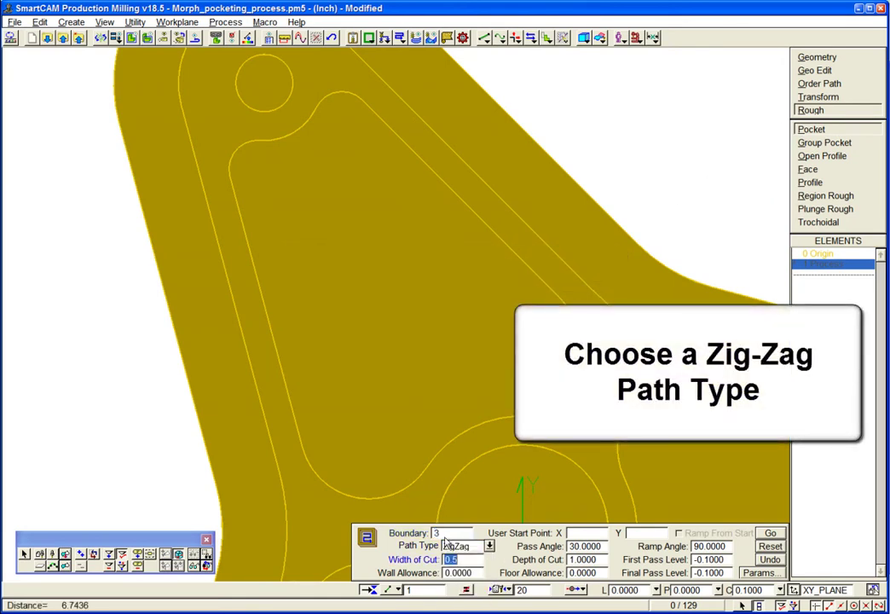
left_click(451, 533)
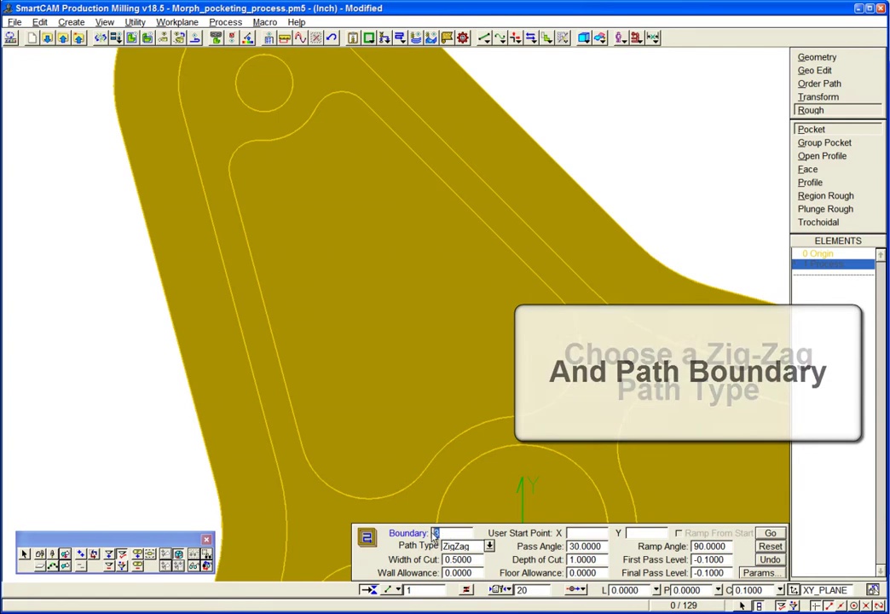
left_click(317, 478)
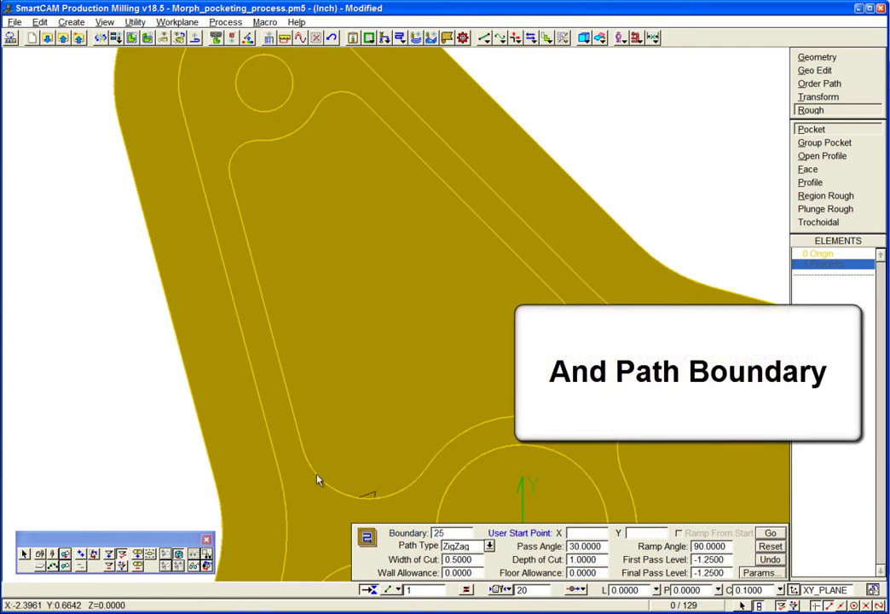
left_click(770, 533)
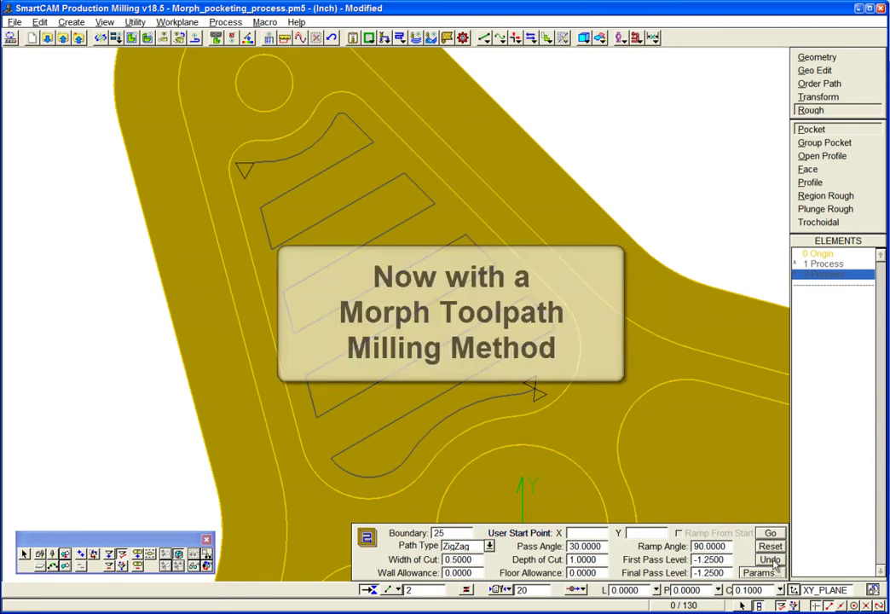
left_click(771, 560)
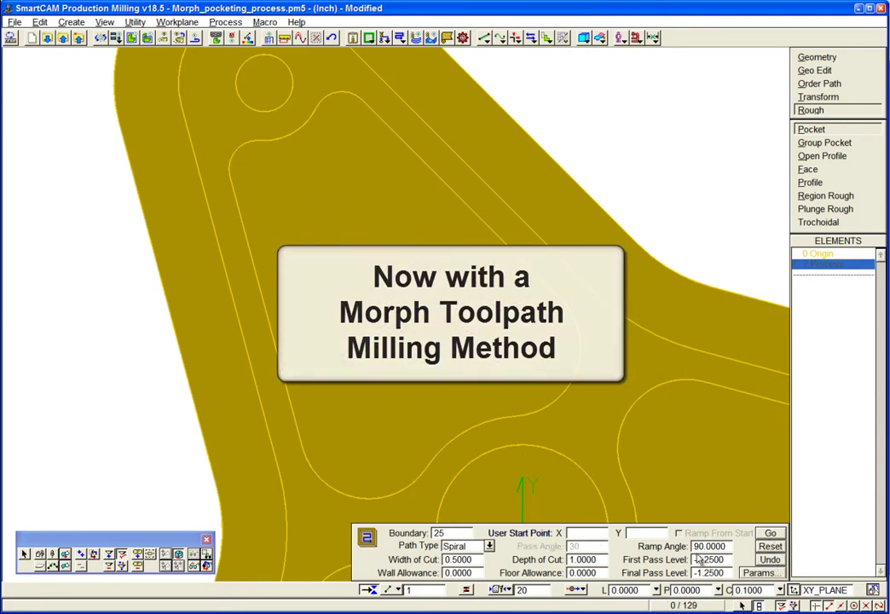
Step: Switch the lobe pocket's path type to Morph and generate the toolpath
left_click(490, 546)
left_click(454, 600)
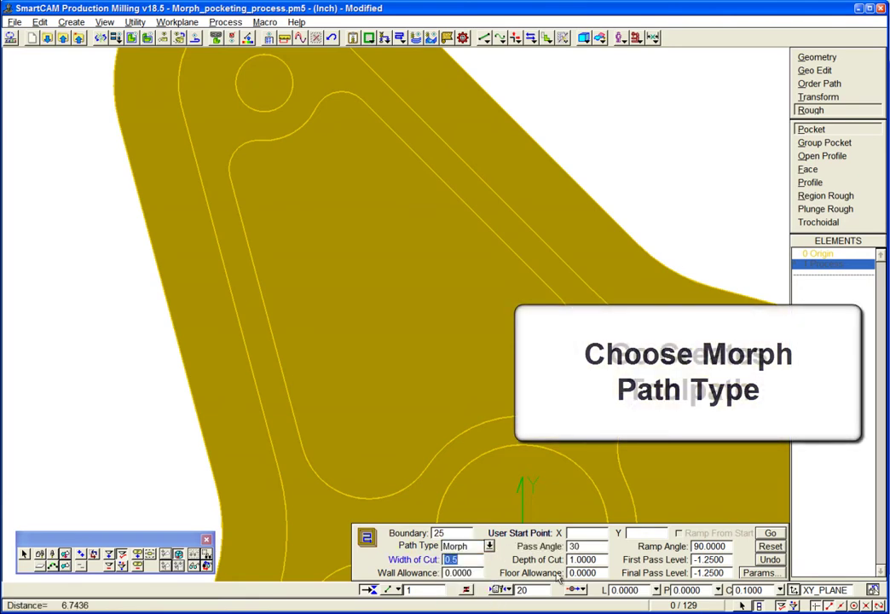
left_click(770, 533)
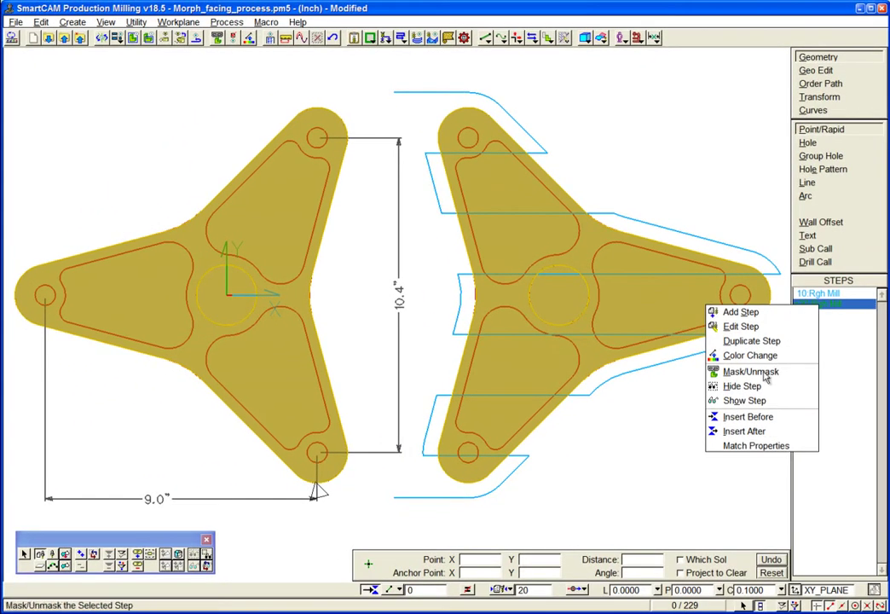
Step: Mask/Unmask the second facing step to reveal the left part's green morph facing toolpath
left_click(751, 372)
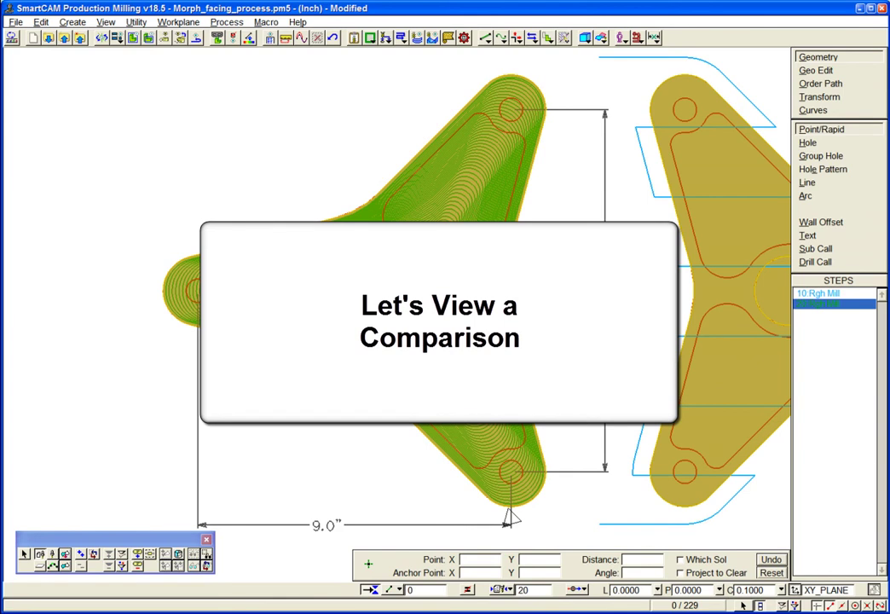
Step: Open step 20's Edit Step settings and view its Operation tab speeds and feeds
right_click(814, 303)
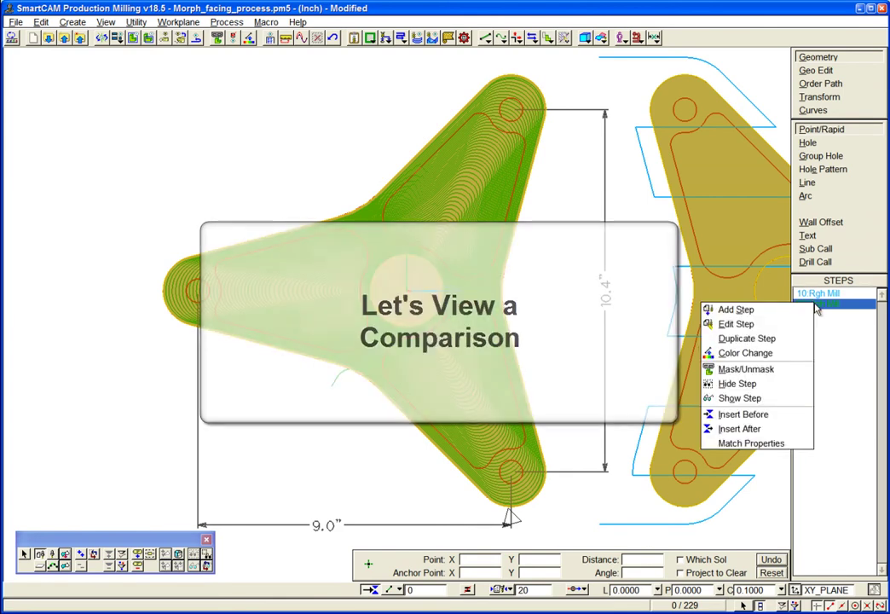
left_click(763, 324)
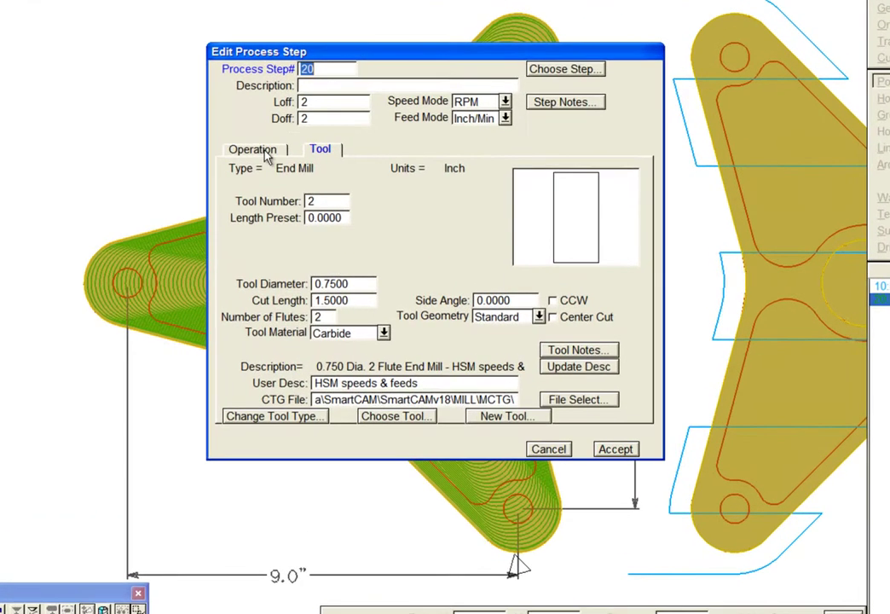
left_click(256, 150)
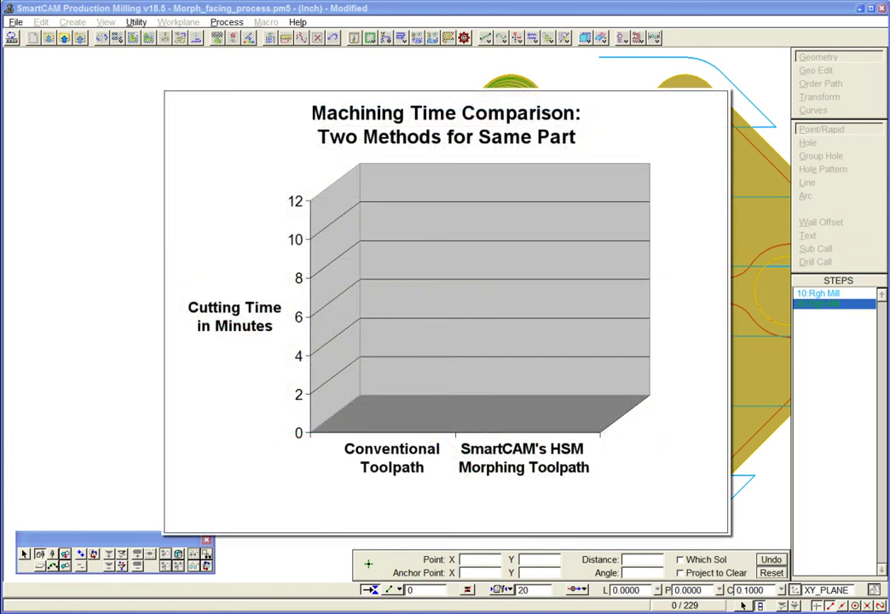
Step: Accept step 20's settings and close the Edit Process Step dialog
key("Return")
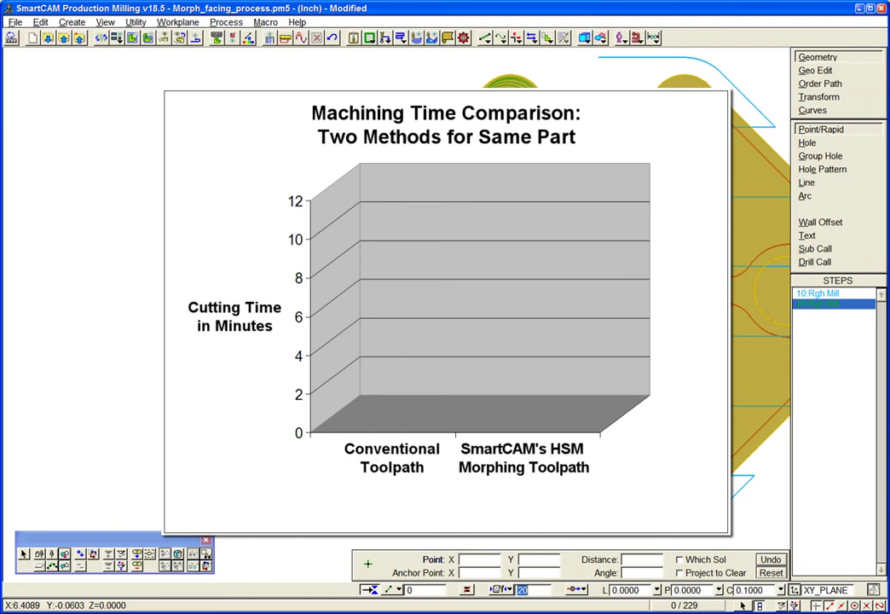